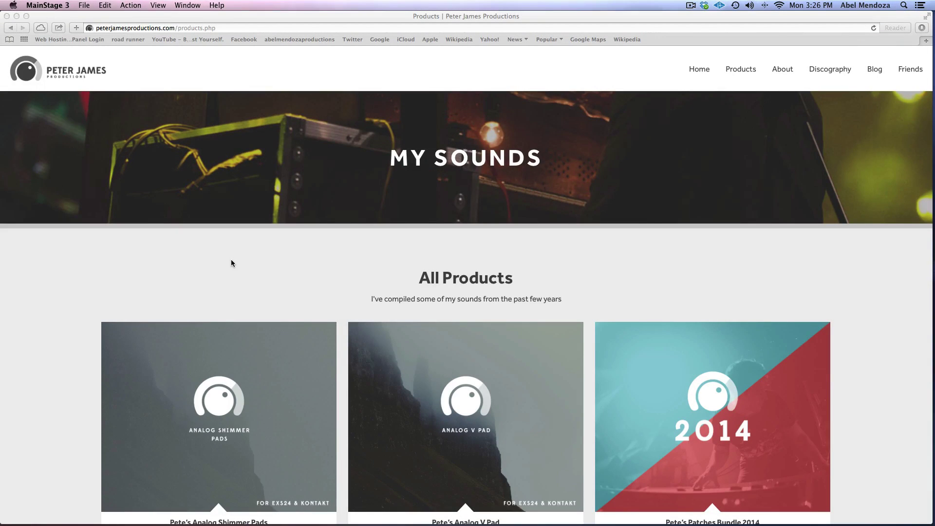
Step: Scroll through the products page in Safari, then close it
{"action": "scroll", "coordinate": [231, 263], "scroll_direction": "down", "scroll_amount": 4}
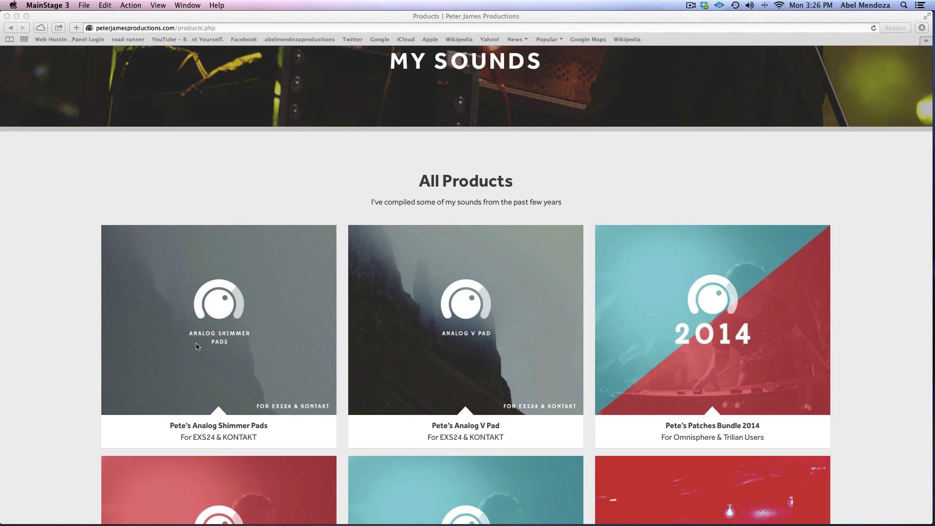
{"action": "scroll", "coordinate": [203, 350], "scroll_direction": "down", "scroll_amount": 2}
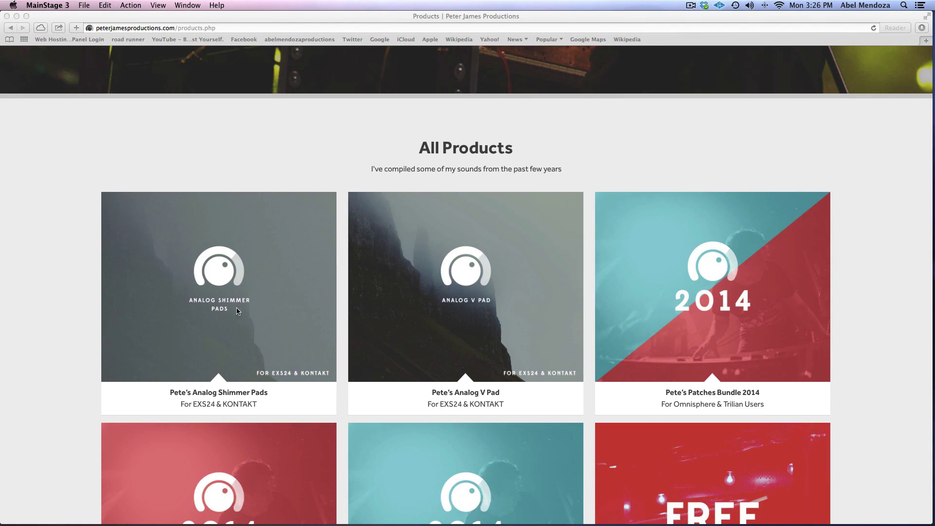
{"action": "scroll", "coordinate": [232, 390], "scroll_direction": "up", "scroll_amount": 5}
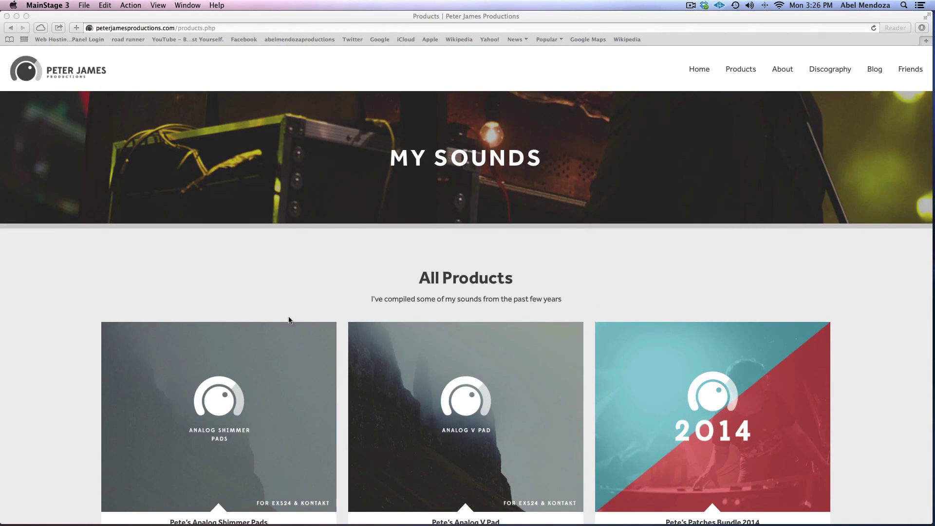
{"action": "scroll", "coordinate": [193, 311], "scroll_direction": "down", "scroll_amount": 8}
{"action": "scroll", "coordinate": [192, 310], "scroll_direction": "up", "scroll_amount": 10}
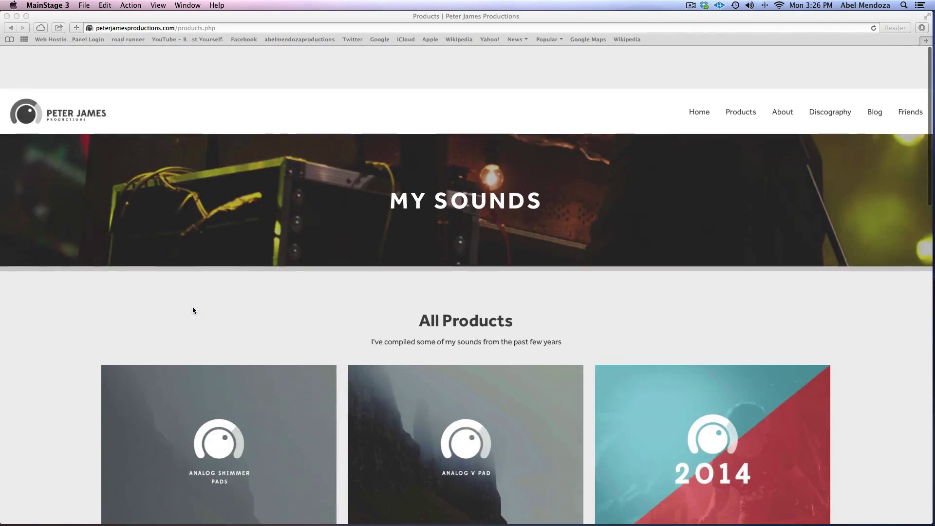
{"action": "left_click", "coordinate": [7, 17]}
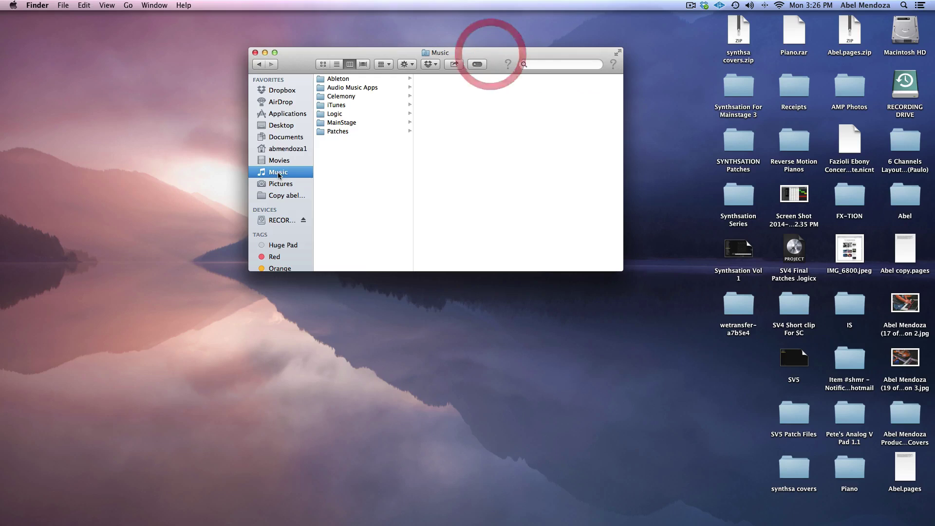
Step: Browse Audio Music Apps > Sampler Instruments and open the Pete's Analog V Pad 1.1 folder
{"action": "left_click", "coordinate": [354, 88]}
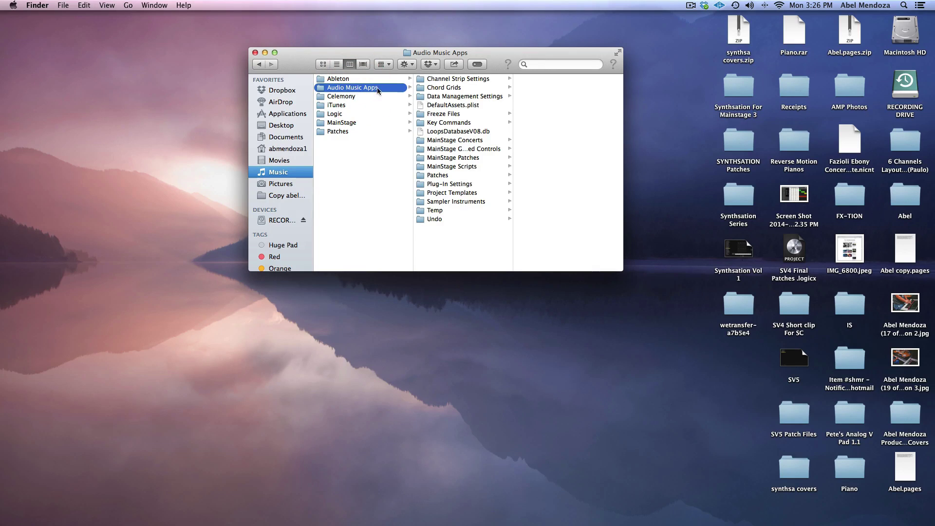
{"action": "left_click", "coordinate": [453, 203]}
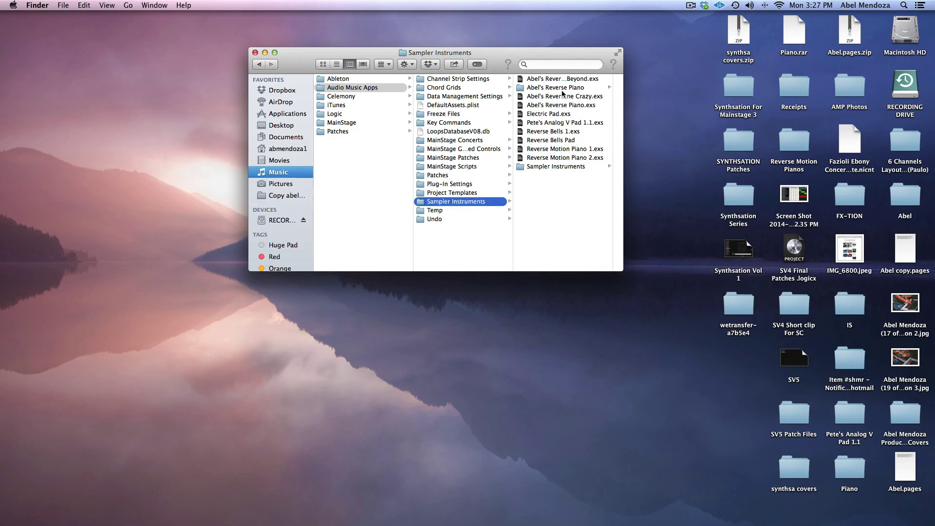
{"action": "left_click_drag", "start_coordinate": [497, 58], "coordinate": [486, 55]}
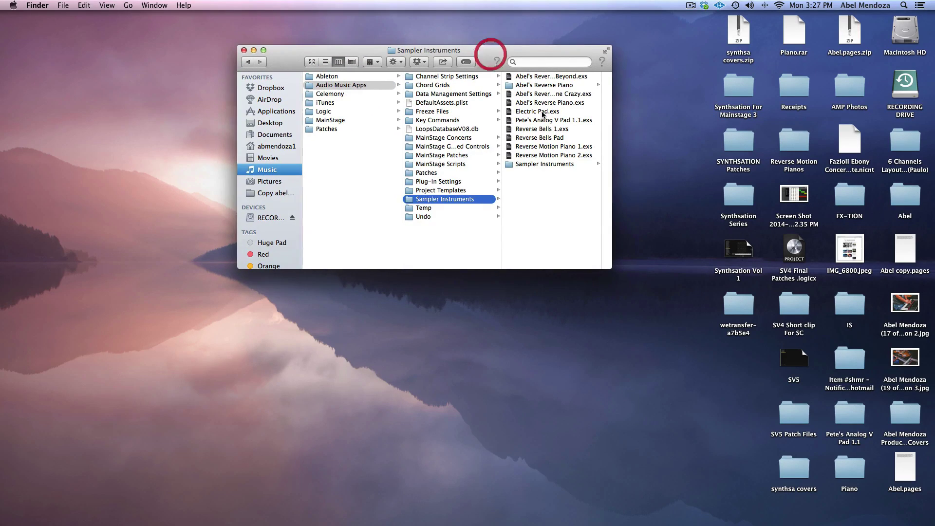
{"action": "double_click", "coordinate": [847, 412]}
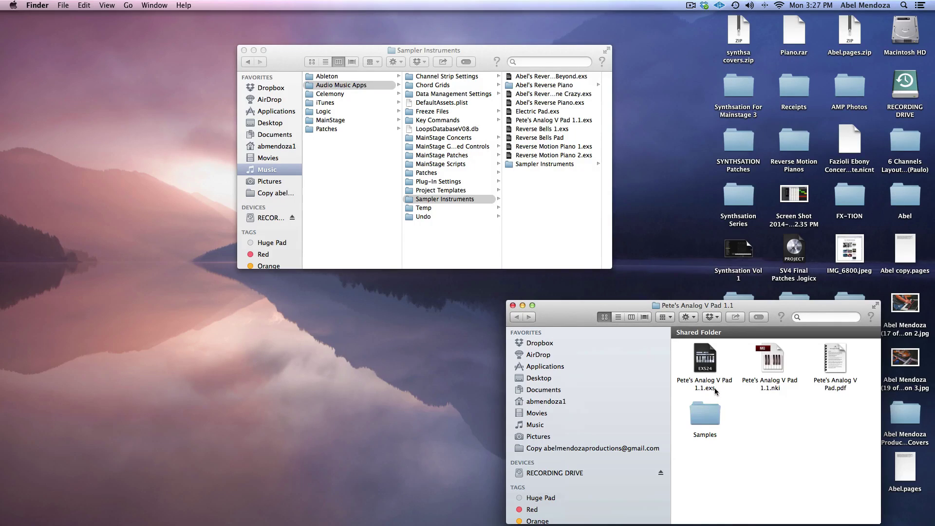
Step: Close the Finder windows and restore the minimized MainStage tutorial window
{"action": "left_click", "coordinate": [512, 306]}
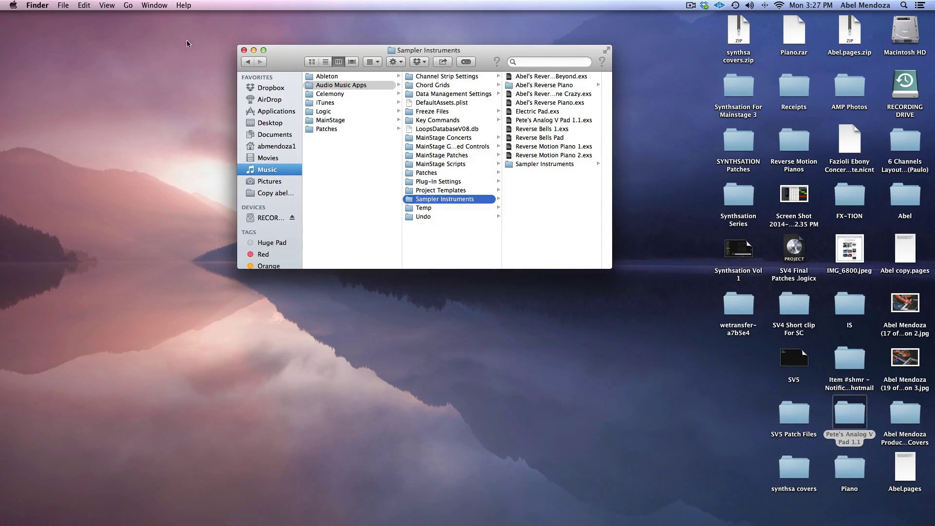
{"action": "left_click", "coordinate": [243, 51]}
{"action": "left_click", "coordinate": [195, 57]}
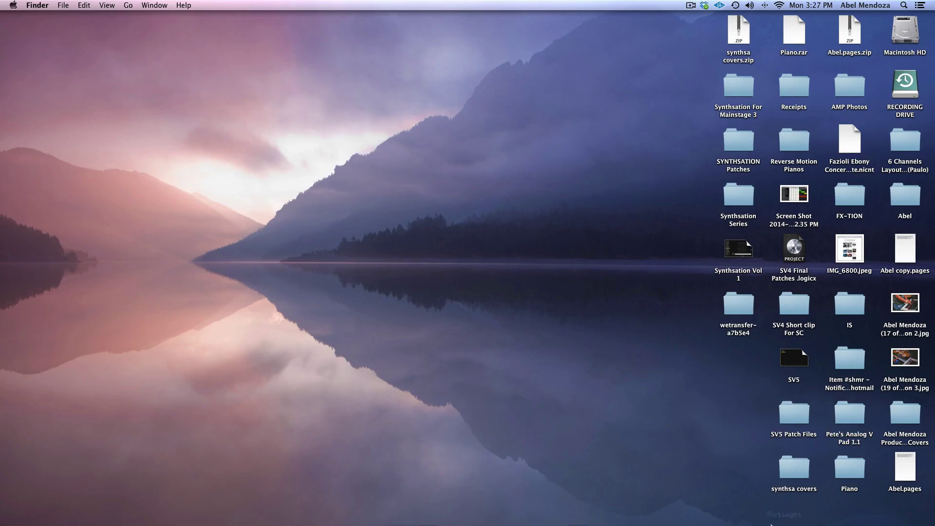
{"action": "left_click", "coordinate": [875, 508]}
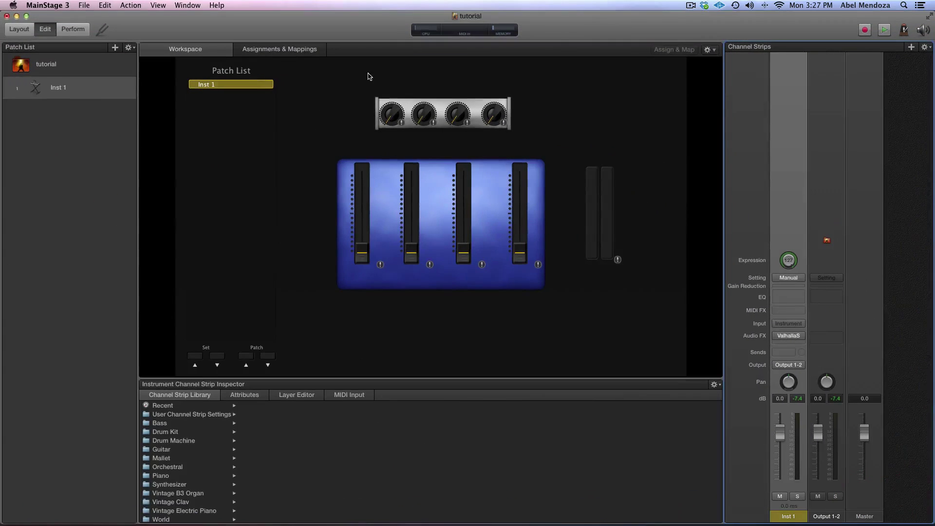
Step: Load a stereo EXS24 sampler into Inst 1 and center its plug-in window
{"action": "left_click", "coordinate": [800, 326]}
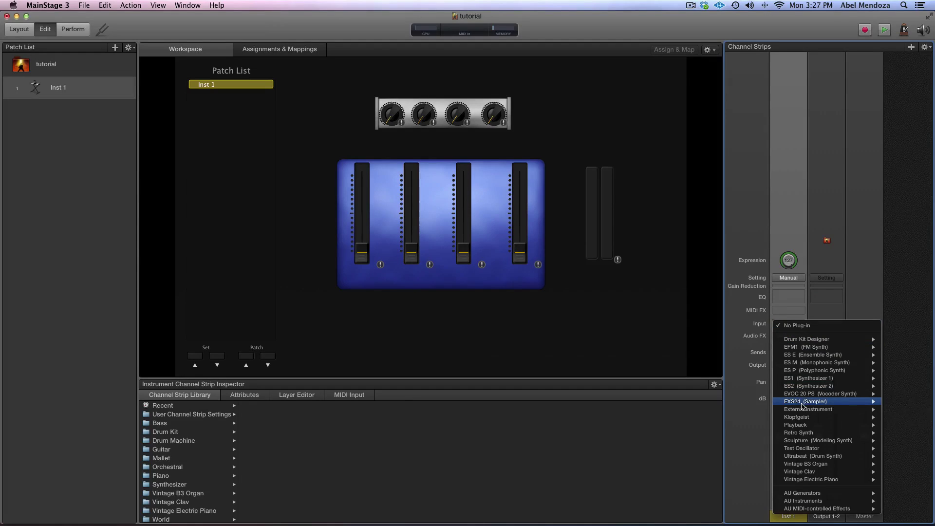
{"action": "mouse_move", "coordinate": [803, 406]}
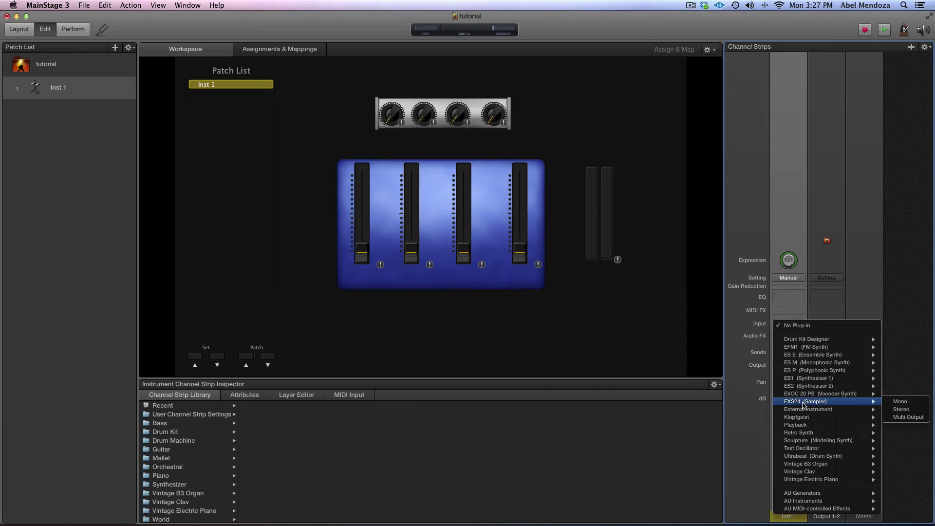
{"action": "left_click", "coordinate": [901, 410]}
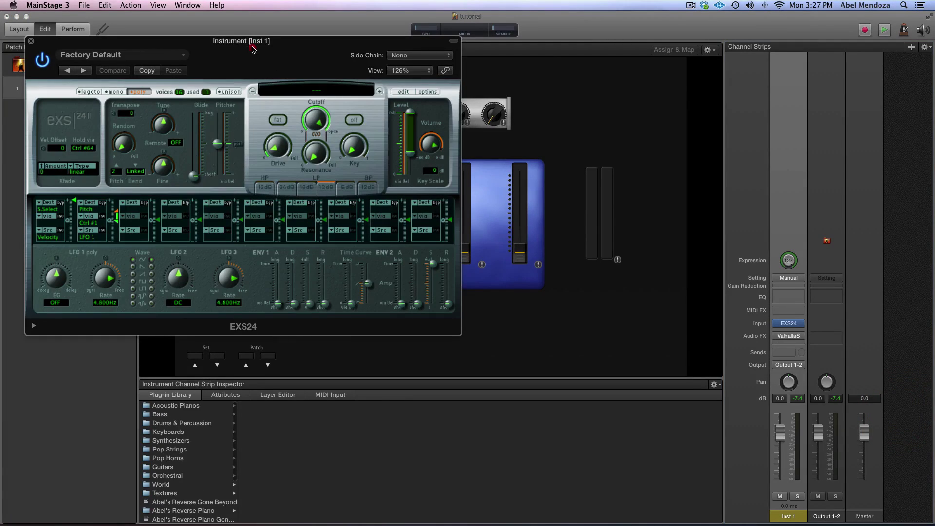
{"action": "left_click_drag", "start_coordinate": [252, 48], "coordinate": [524, 98]}
{"action": "left_click", "coordinate": [594, 140]}
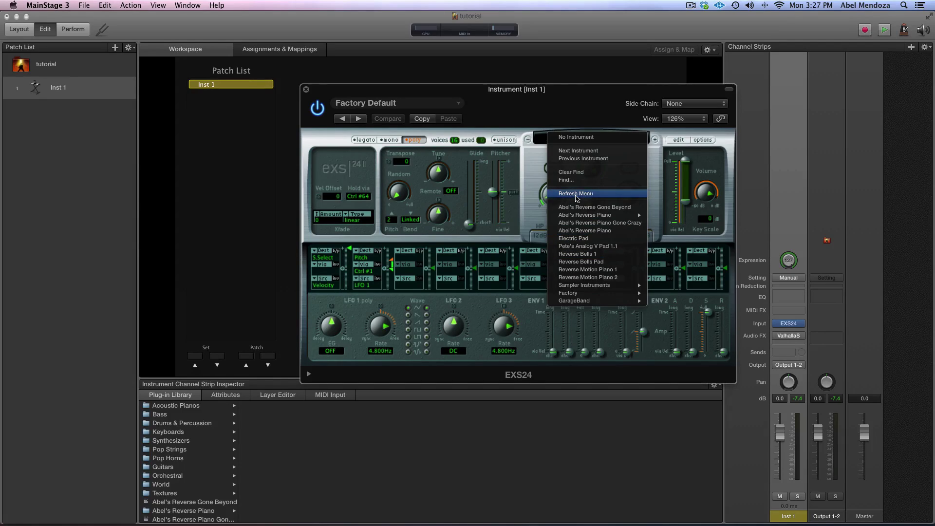
Step: Refresh the EXS24 instrument menu and load Pete's Analog V Pad 1.1
{"action": "left_click", "coordinate": [576, 194]}
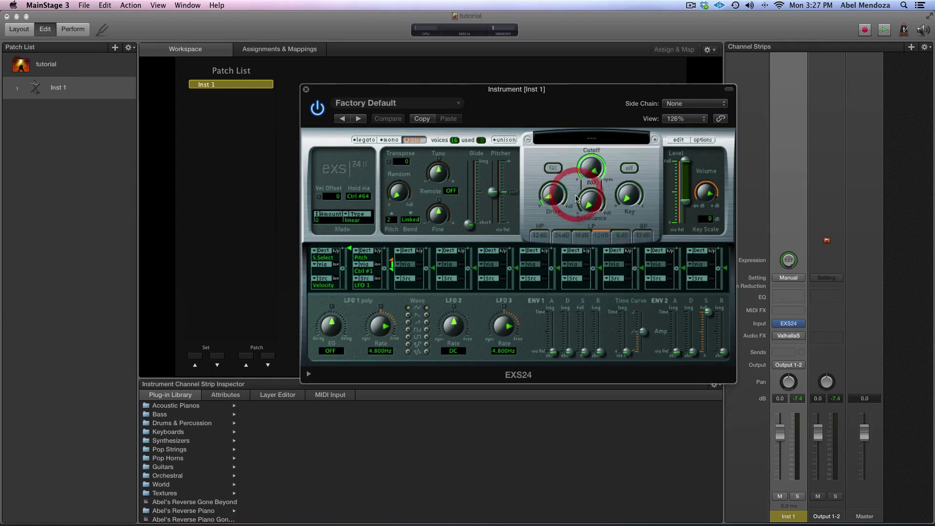
{"action": "left_click", "coordinate": [591, 139]}
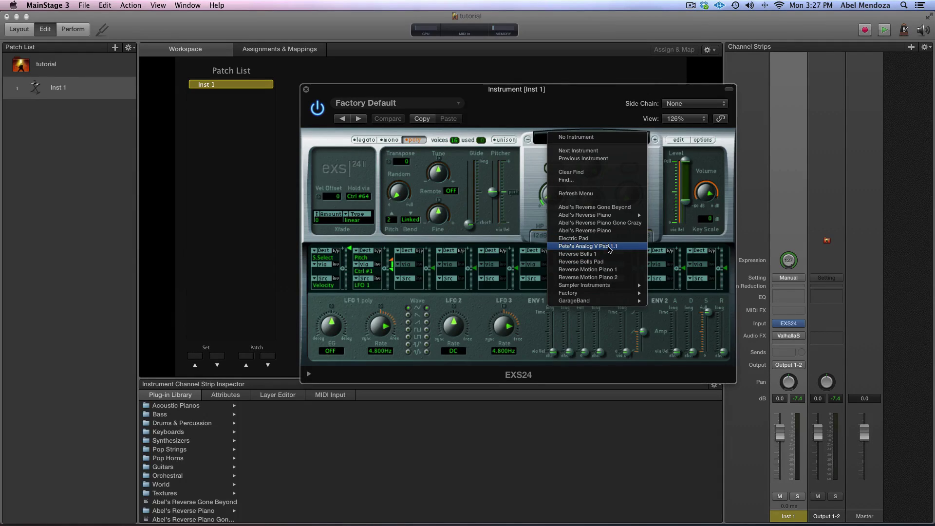
{"action": "left_click", "coordinate": [608, 250]}
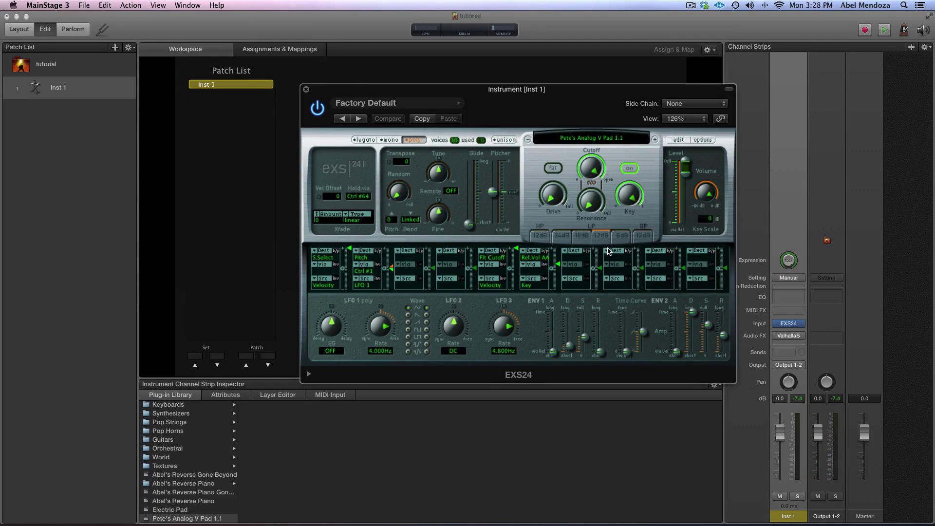
Step: Toggle the filter off and back on, then bypass mod matrix slots 2–8
{"action": "left_click", "coordinate": [628, 167]}
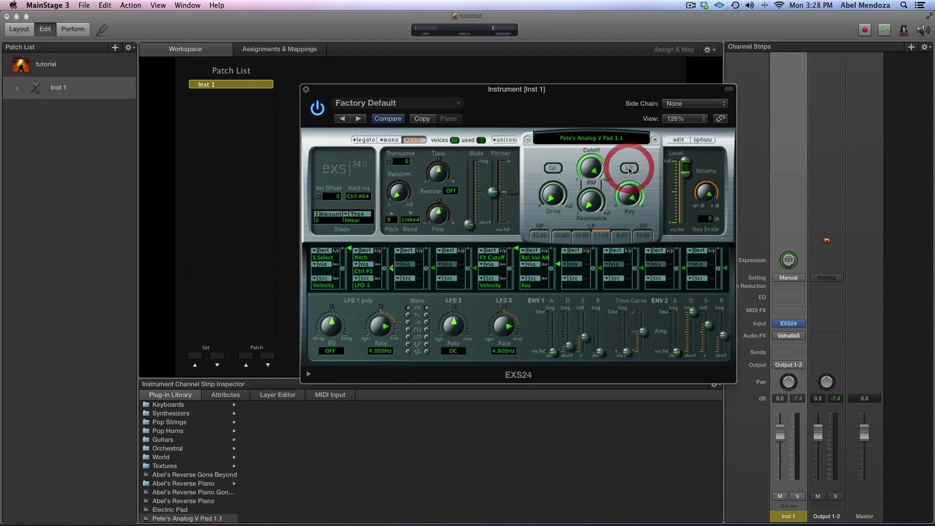
{"action": "left_click", "coordinate": [629, 167]}
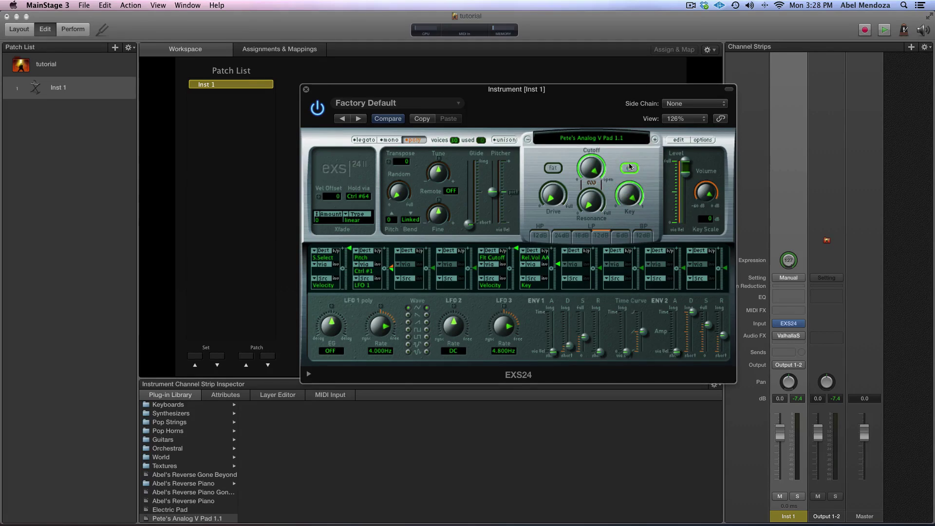
{"action": "left_click", "coordinate": [712, 252]}
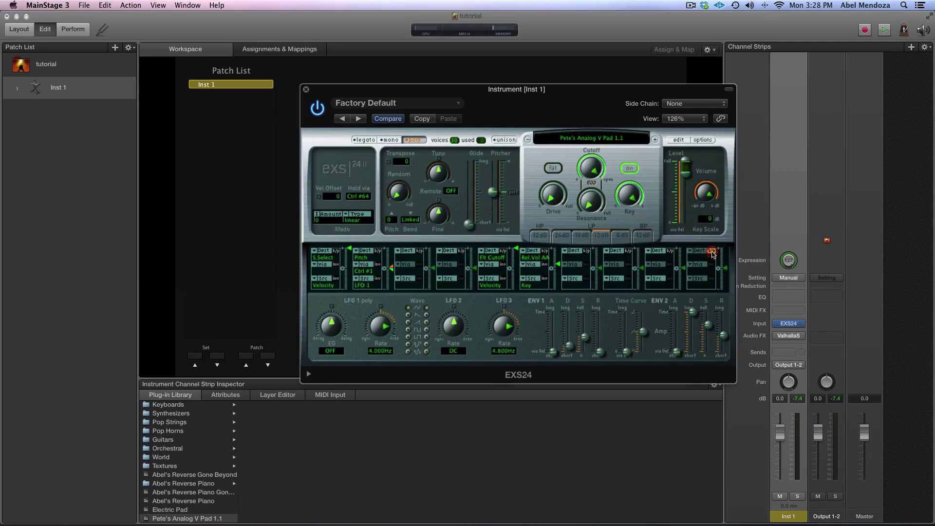
{"action": "left_click", "coordinate": [670, 252]}
{"action": "left_click", "coordinate": [628, 251]}
{"action": "left_click", "coordinate": [586, 251]}
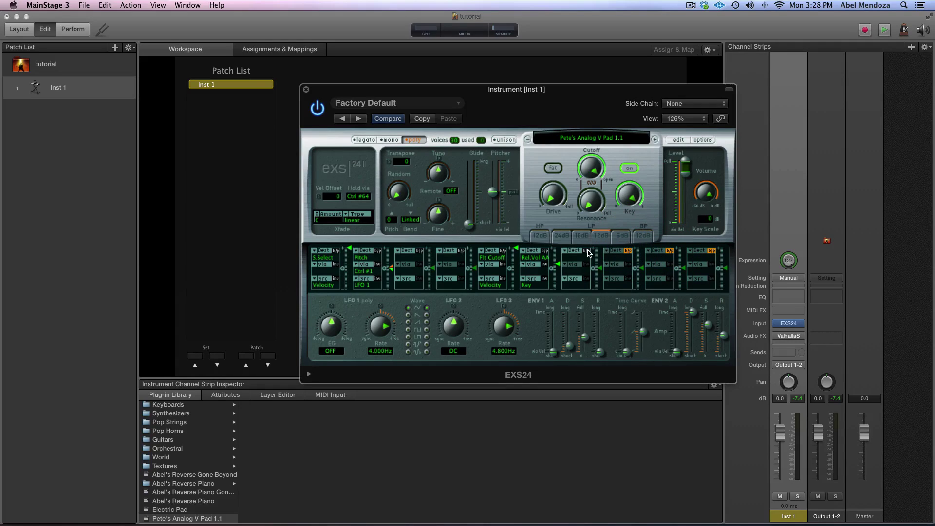
{"action": "left_click", "coordinate": [545, 251]}
{"action": "left_click", "coordinate": [503, 251]}
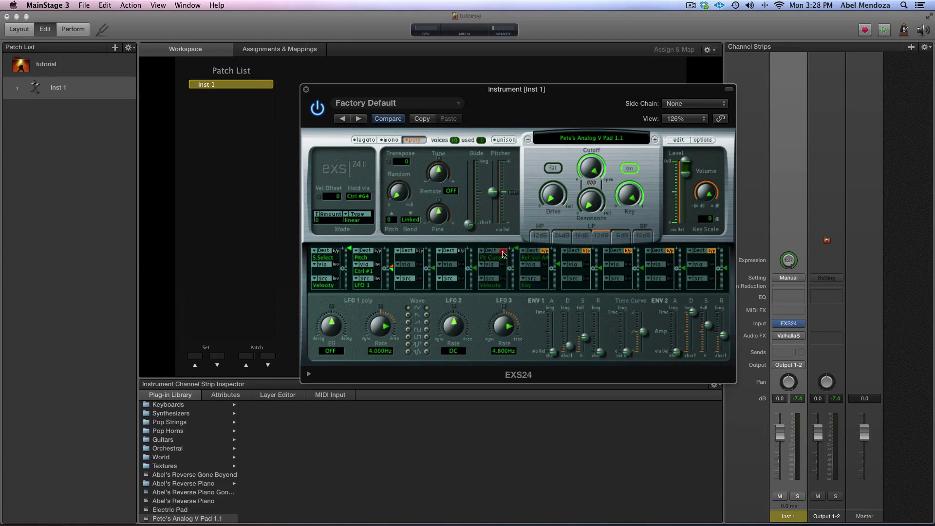
{"action": "left_click", "coordinate": [461, 251]}
{"action": "left_click", "coordinate": [419, 251]}
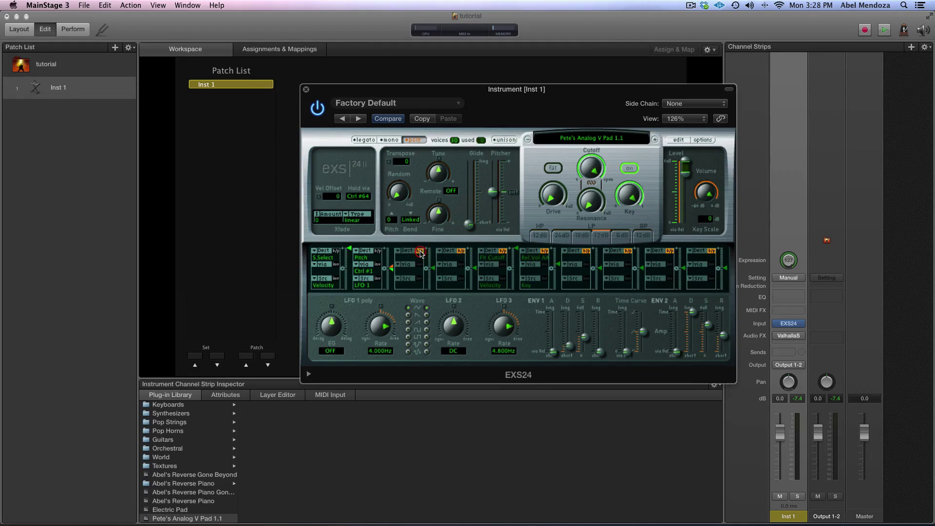
{"action": "left_click", "coordinate": [377, 251]}
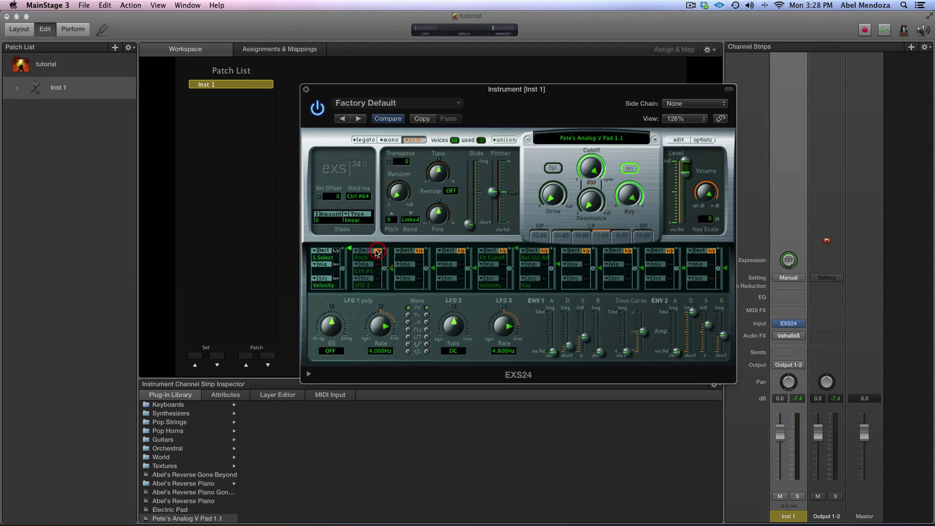
Step: Route Ctrl #1 (mod wheel) to Filter Cutoff in slot 1 at +100%
{"action": "left_click", "coordinate": [330, 261]}
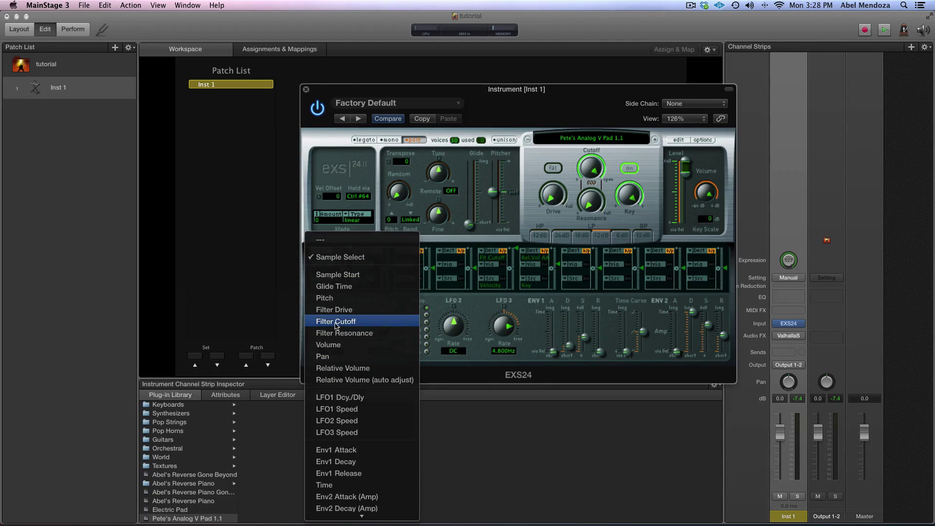
{"action": "left_click", "coordinate": [351, 321]}
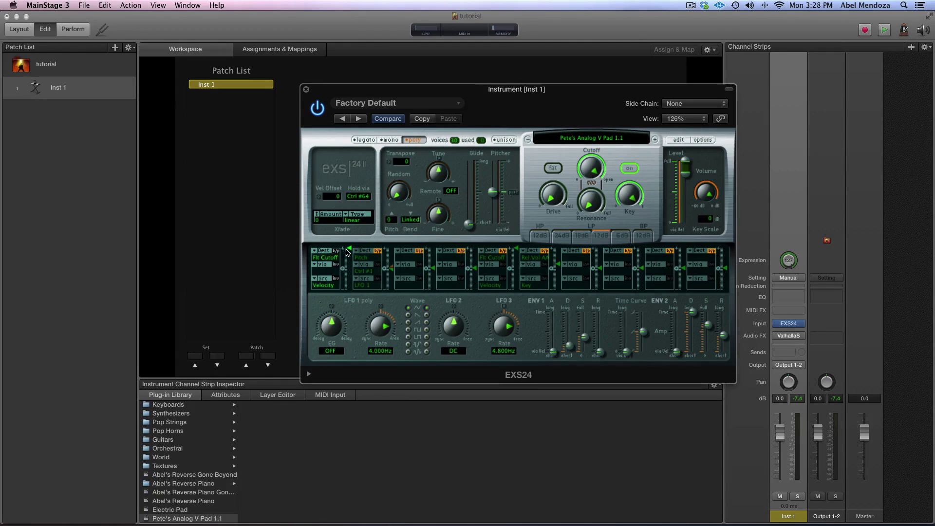
{"action": "left_click", "coordinate": [324, 285]}
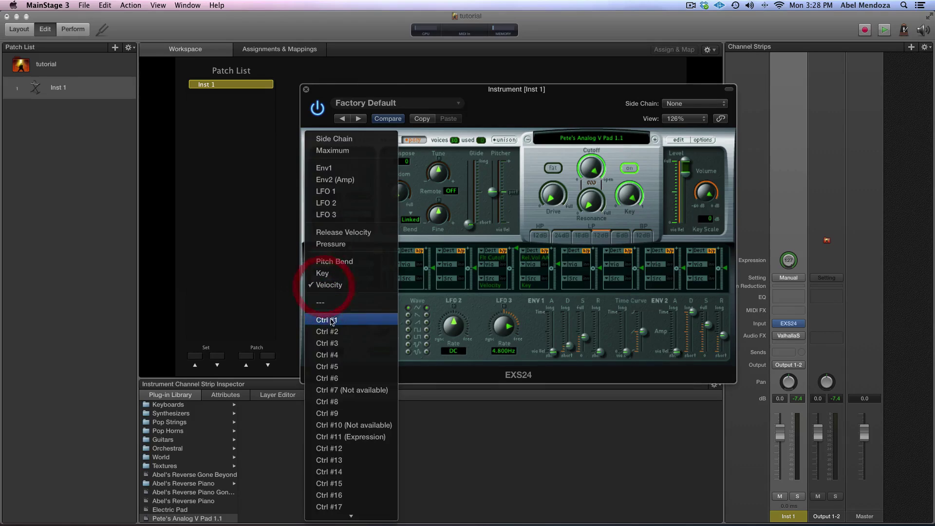
{"action": "left_click", "coordinate": [330, 322]}
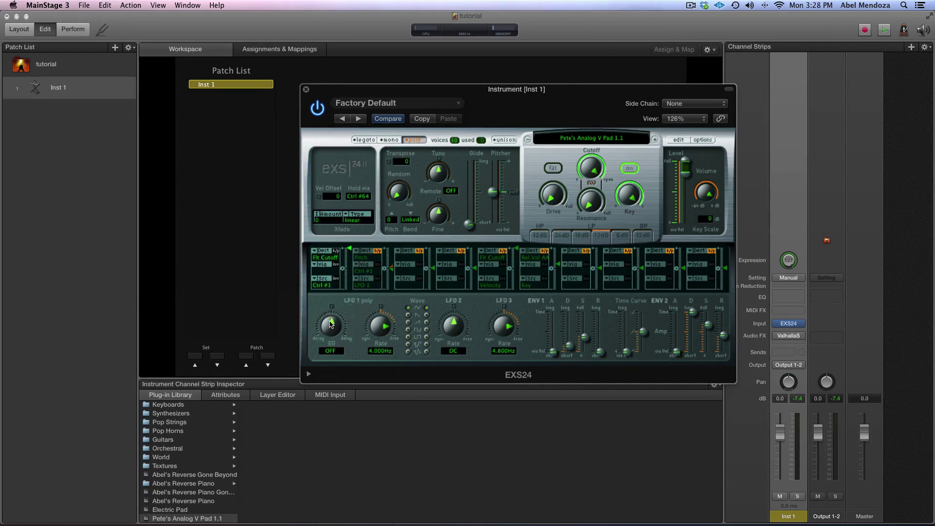
{"action": "left_click", "coordinate": [348, 249]}
{"action": "left_click", "coordinate": [349, 250]}
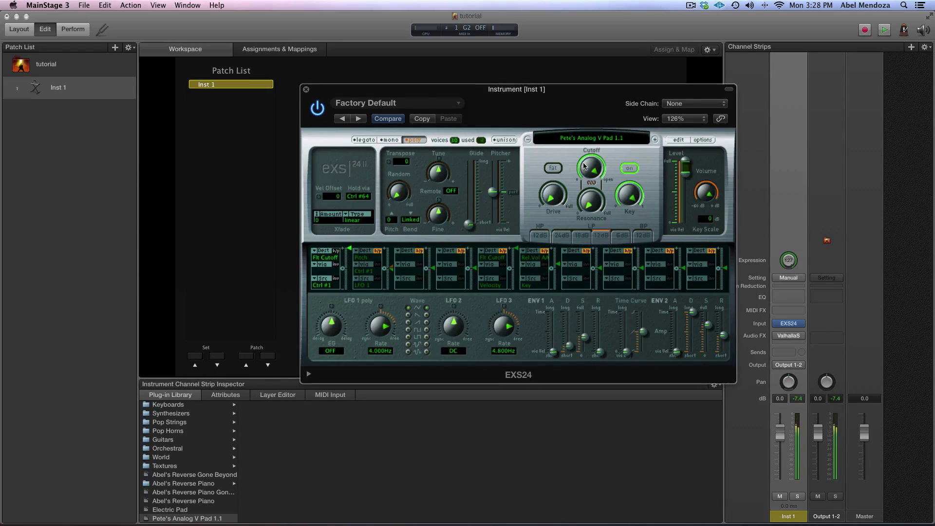
Step: Turn the EXS24 filter cutoff knob down to 28.0%
{"action": "left_click_drag", "start_coordinate": [589, 168], "coordinate": [594, 230]}
{"action": "left_click", "coordinate": [588, 168]}
{"action": "left_click", "coordinate": [588, 168]}
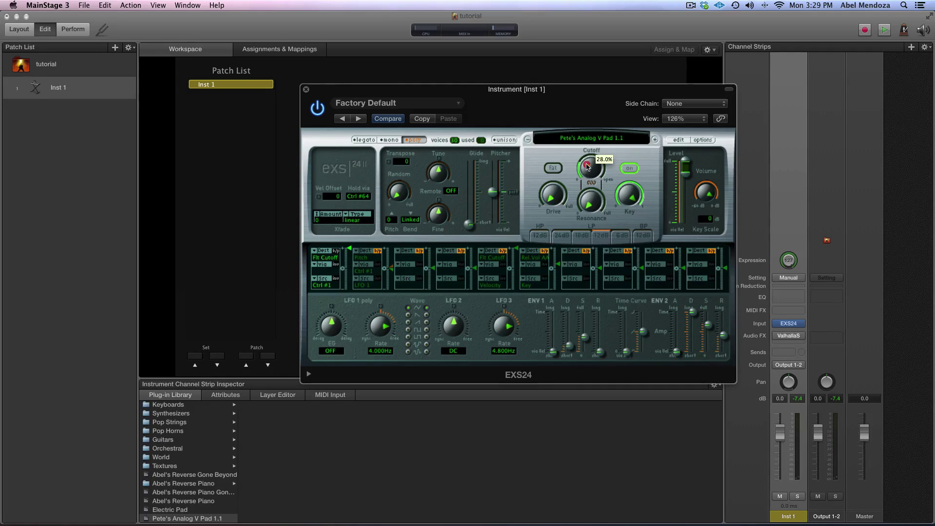
{"action": "left_click_drag", "start_coordinate": [587, 167], "coordinate": [589, 161]}
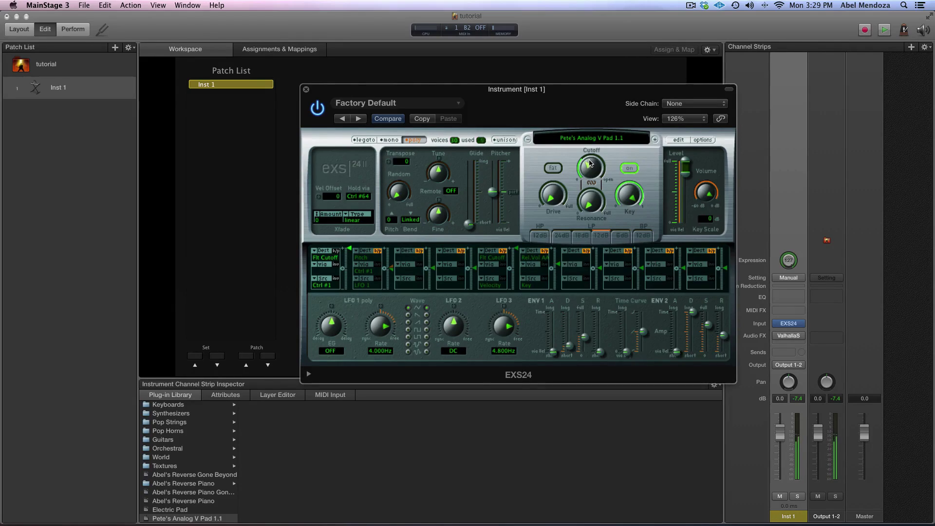
Step: Nudge the cutoff up to 29.8% and move the EXS24 window up-left
{"action": "left_click_drag", "start_coordinate": [589, 162], "coordinate": [589, 166]}
{"action": "left_click", "coordinate": [590, 166]}
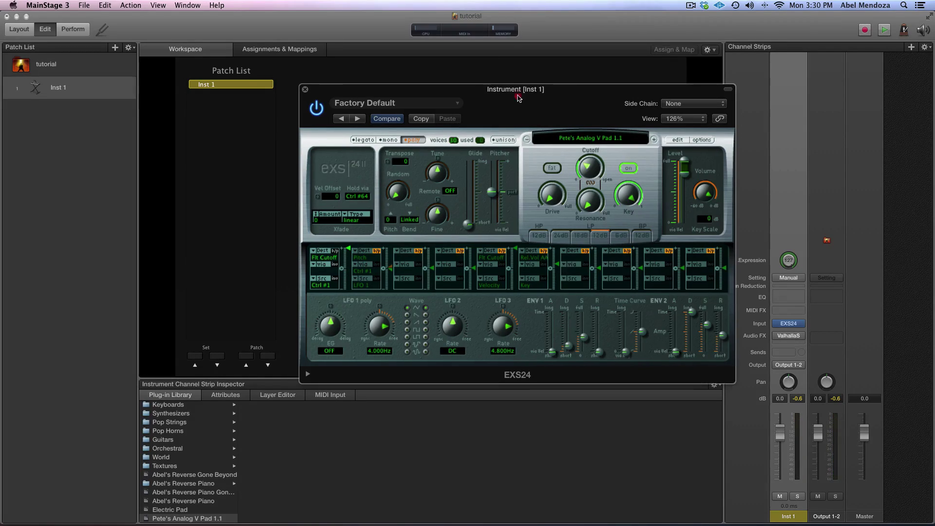
{"action": "left_click_drag", "start_coordinate": [518, 98], "coordinate": [493, 82]}
{"action": "mouse_move", "coordinate": [780, 339]}
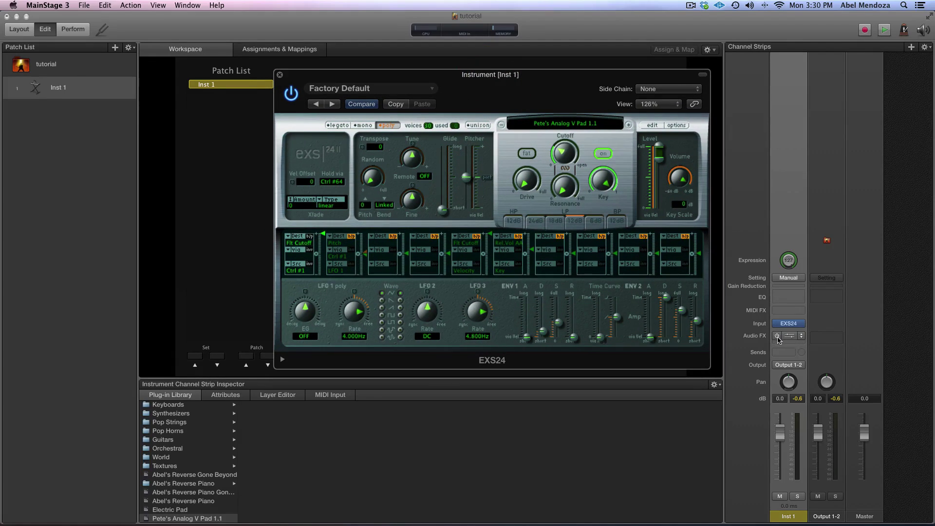
{"action": "left_click", "coordinate": [777, 338]}
{"action": "left_click", "coordinate": [792, 338]}
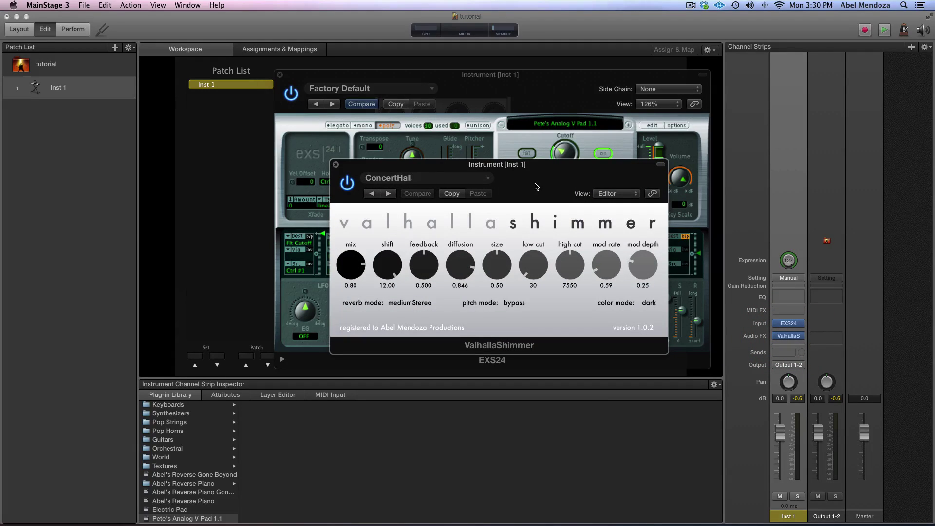
{"action": "mouse_move", "coordinate": [536, 186]}
{"action": "left_mouse_down"}
{"action": "mouse_move", "coordinate": [521, 206]}
{"action": "mouse_move", "coordinate": [527, 189]}
{"action": "left_mouse_up"}
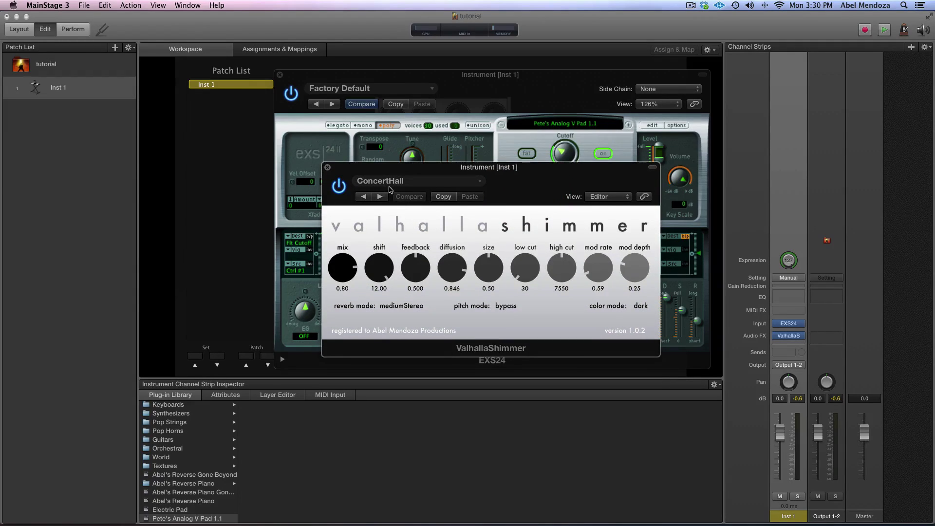
{"action": "left_click", "coordinate": [327, 167]}
{"action": "mouse_move", "coordinate": [788, 339]}
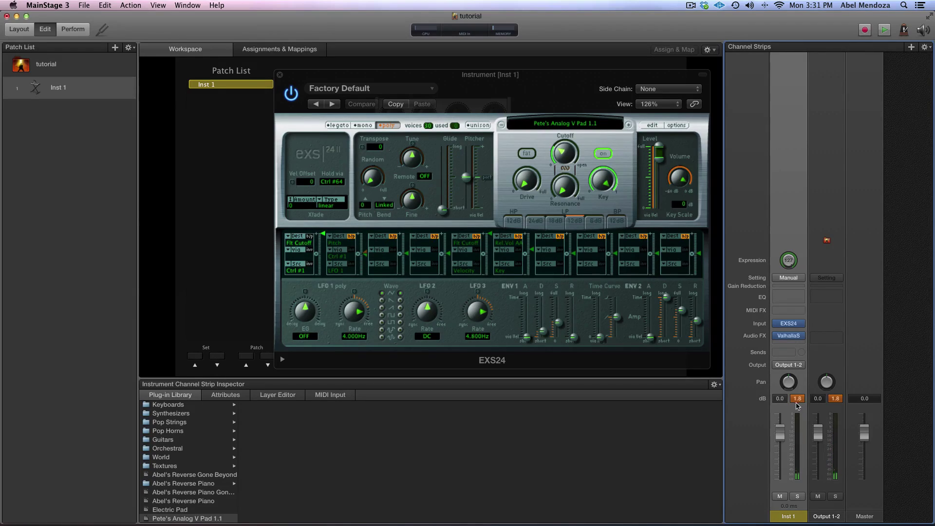
{"action": "left_click", "coordinate": [797, 400]}
Step: Lower the EXS24 volume and reset the peak readouts to show about -8.0 dB
{"action": "left_click_drag", "start_coordinate": [679, 174], "coordinate": [680, 184]}
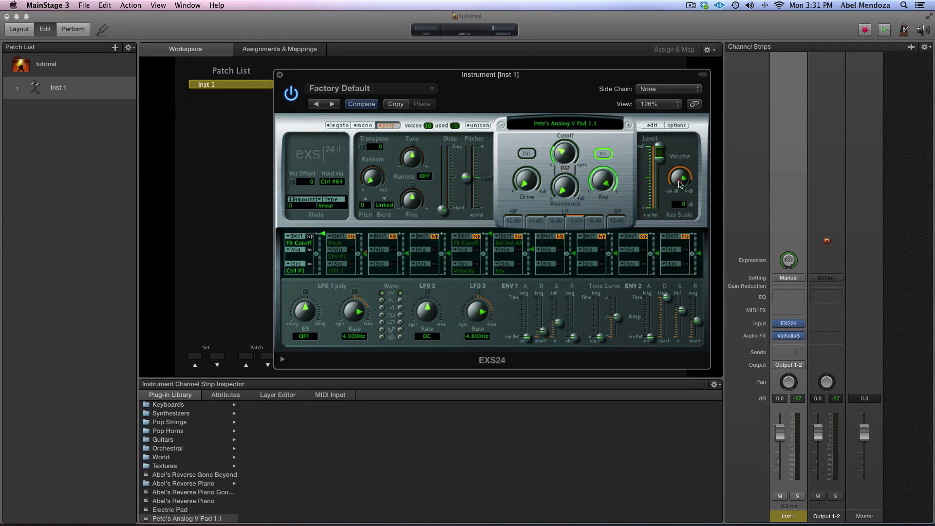
{"action": "left_click", "coordinate": [798, 401]}
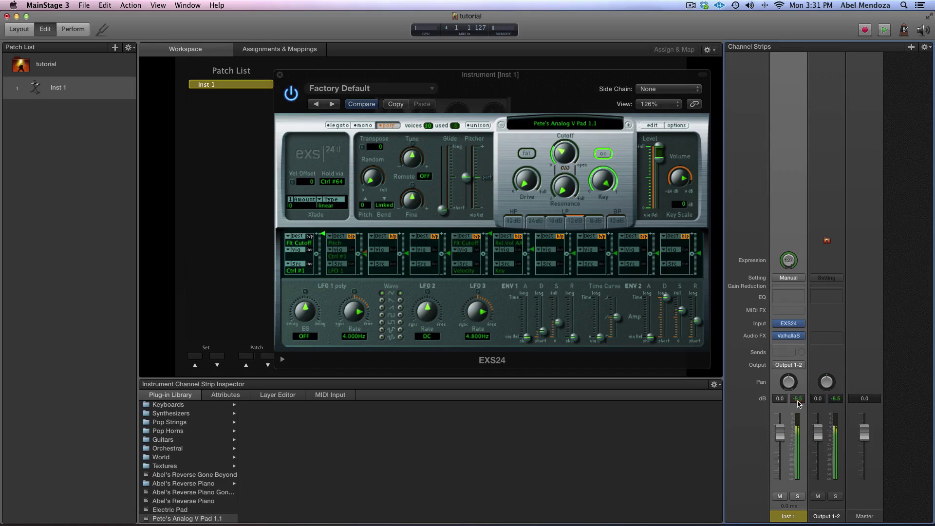
{"action": "left_click", "coordinate": [798, 401]}
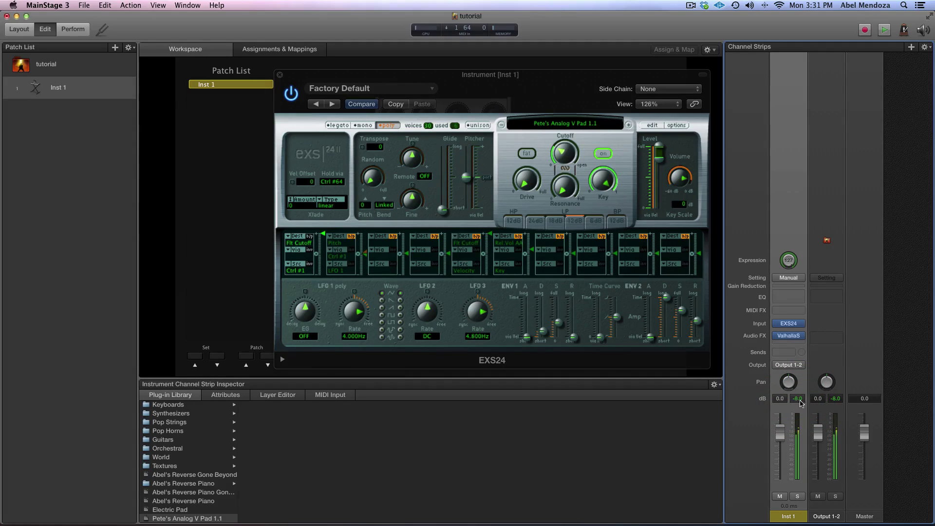